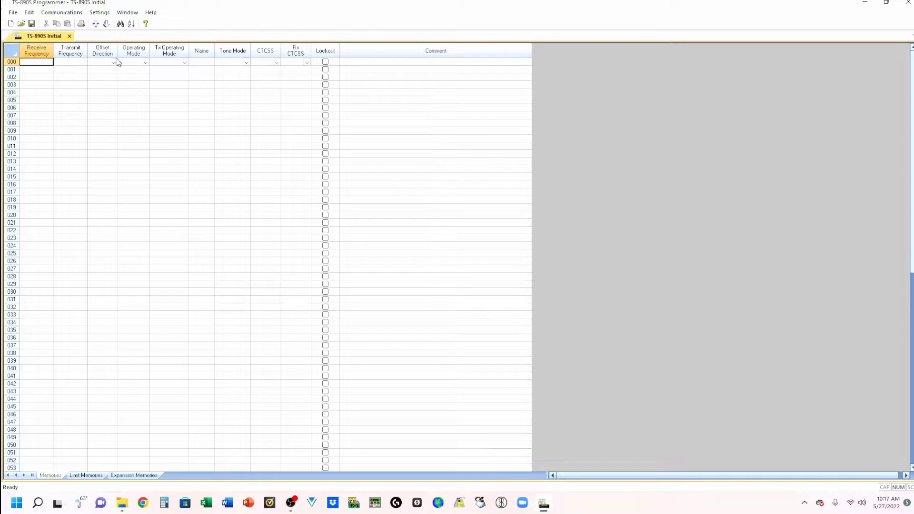
- Open Radio Menu Settings and review the Display, meter, key, volume and FSK options
{"action": "left_click", "coordinate": [101, 13]}
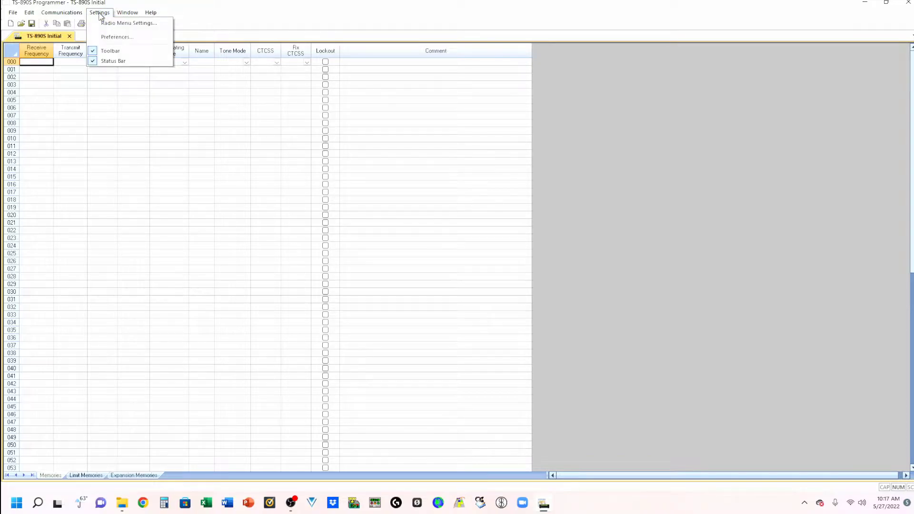
{"action": "left_click", "coordinate": [121, 23]}
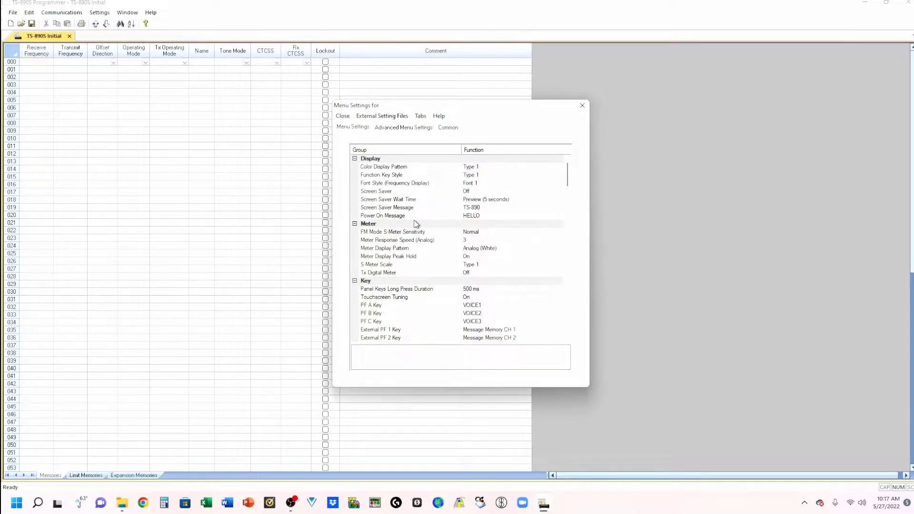
{"action": "scroll", "coordinate": [431, 212], "scroll_direction": "down", "scroll_amount": 1}
{"action": "scroll", "coordinate": [432, 208], "scroll_direction": "up", "scroll_amount": 2}
{"action": "scroll", "coordinate": [432, 208], "scroll_direction": "down", "scroll_amount": 2}
{"action": "scroll", "coordinate": [431, 209], "scroll_direction": "down", "scroll_amount": 4}
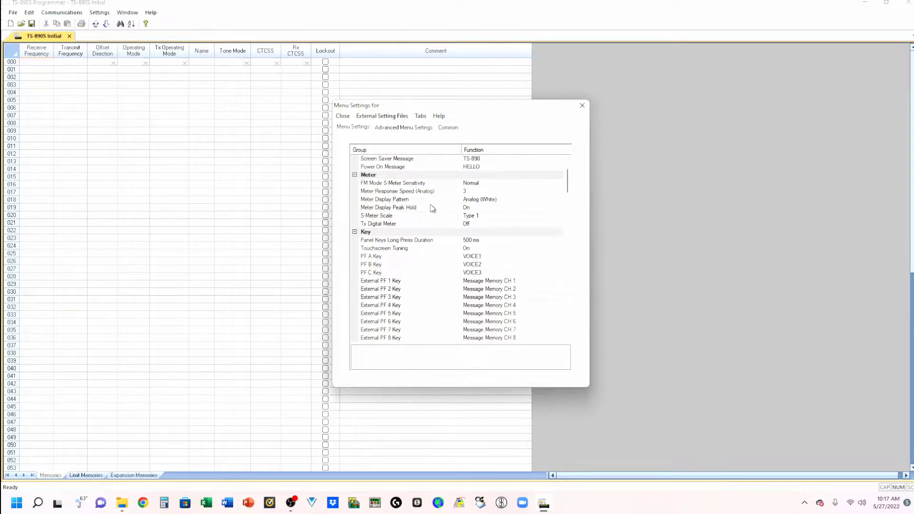
{"action": "scroll", "coordinate": [435, 210], "scroll_direction": "down", "scroll_amount": 5}
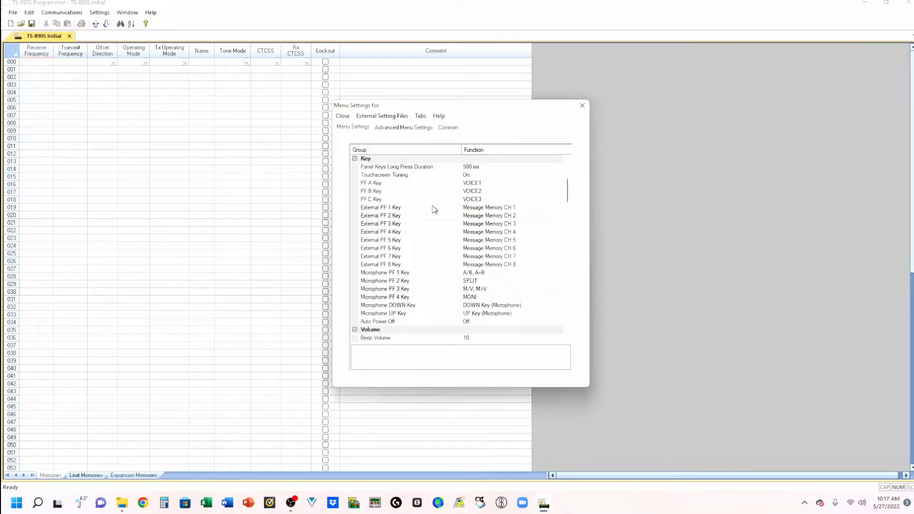
{"action": "scroll", "coordinate": [435, 208], "scroll_direction": "down", "scroll_amount": 6}
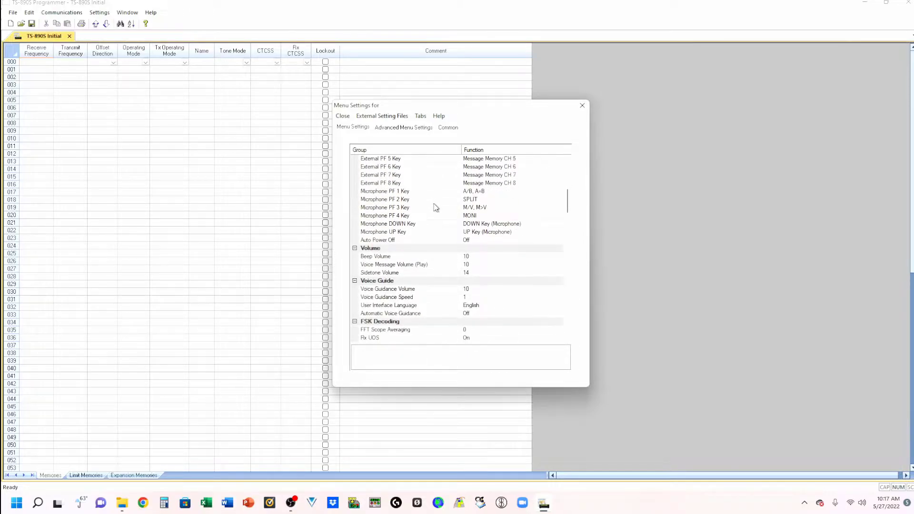
{"action": "scroll", "coordinate": [434, 208], "scroll_direction": "down", "scroll_amount": 6}
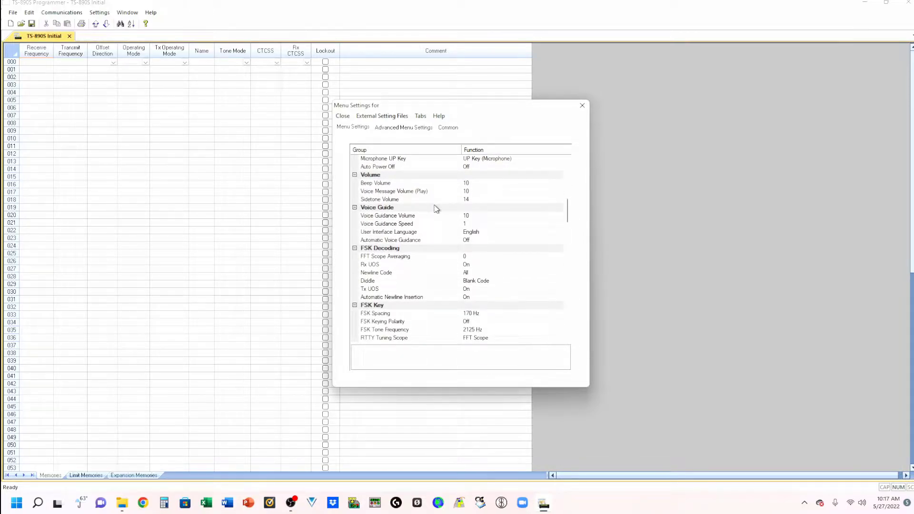
{"action": "scroll", "coordinate": [435, 224], "scroll_direction": "down", "scroll_amount": 3}
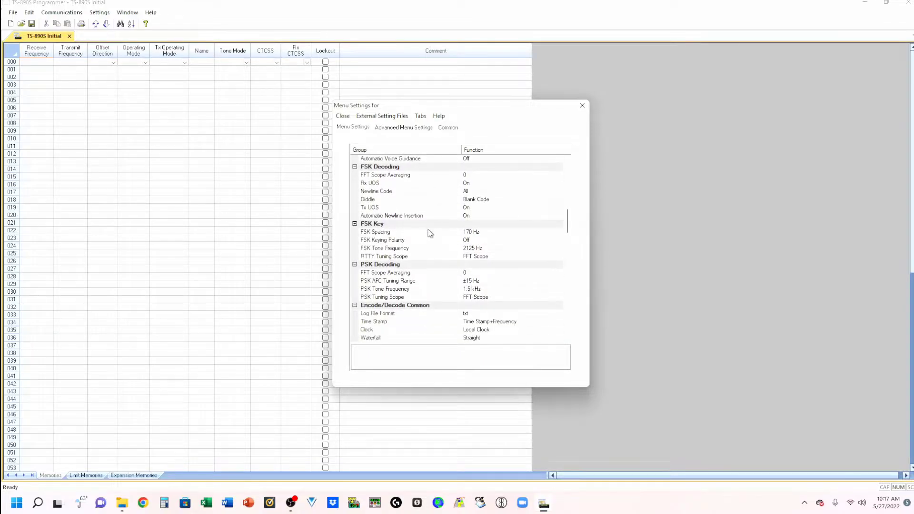
{"action": "scroll", "coordinate": [431, 243], "scroll_direction": "up", "scroll_amount": 3}
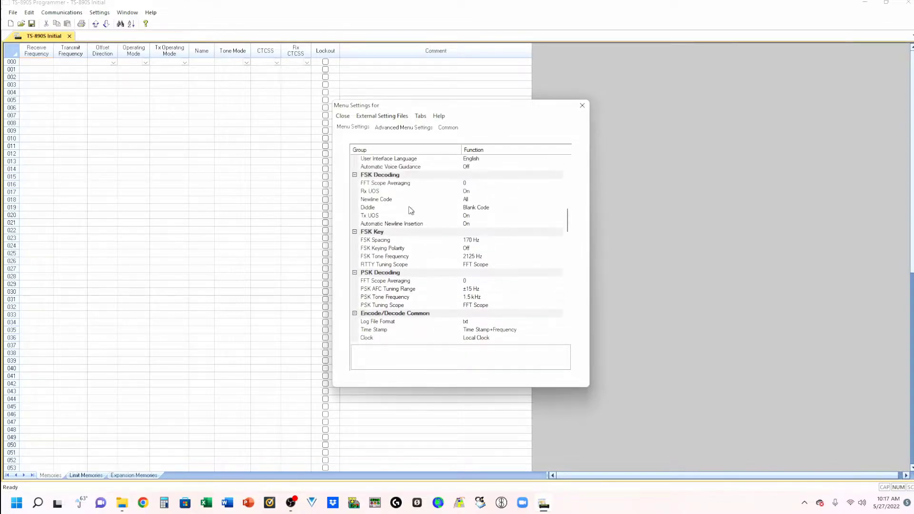
- Review the options on the Advanced Menu Settings tab
{"action": "left_click", "coordinate": [405, 127]}
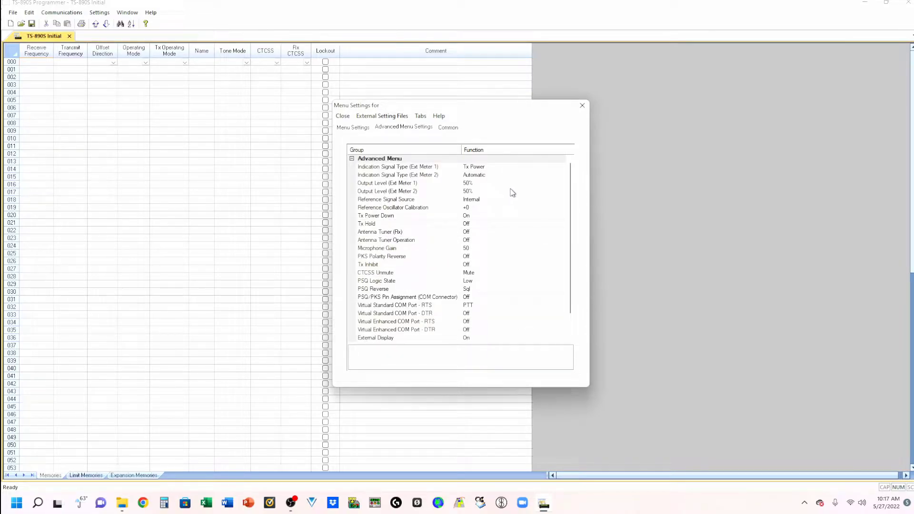
{"action": "scroll", "coordinate": [508, 187], "scroll_direction": "down", "scroll_amount": 1}
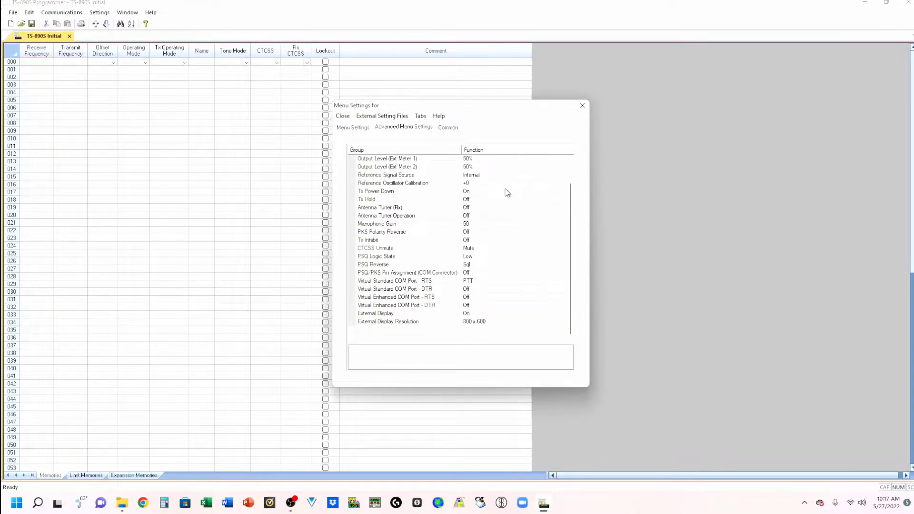
{"action": "scroll", "coordinate": [506, 195], "scroll_direction": "up", "scroll_amount": 1}
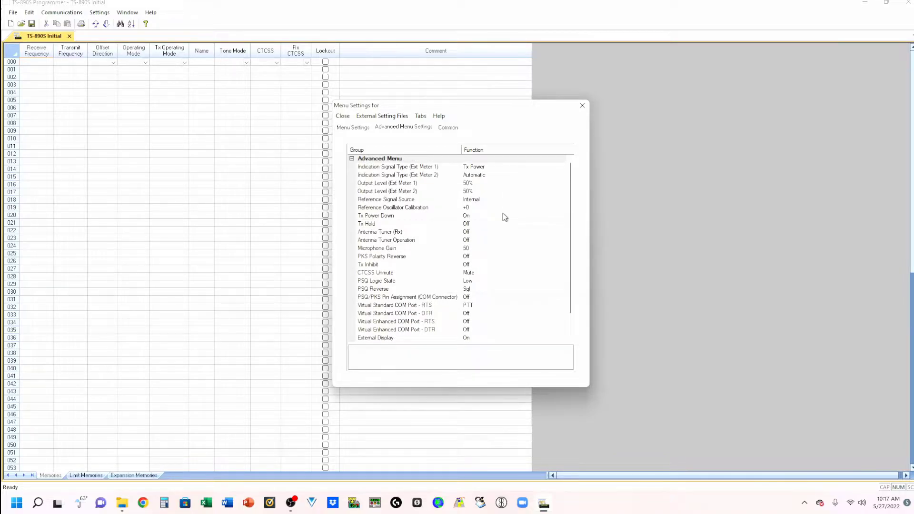
- Review the Common tab settings, including Keying Speed 20 wpm and Microphone Gain 62
{"action": "left_click", "coordinate": [453, 129]}
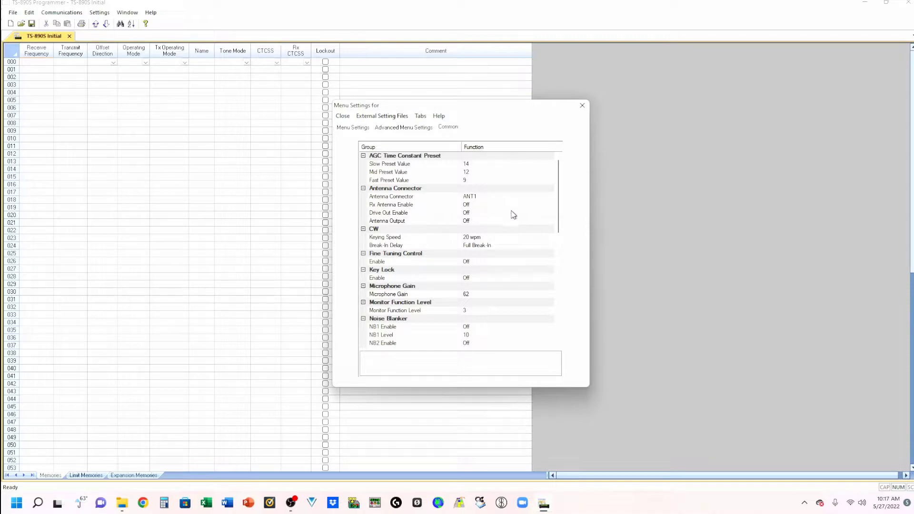
{"action": "scroll", "coordinate": [517, 216], "scroll_direction": "down", "scroll_amount": 2}
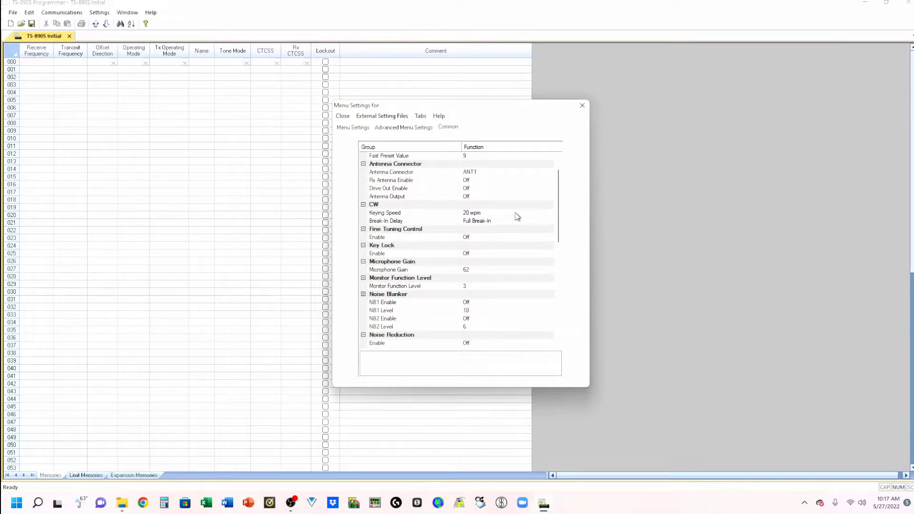
{"action": "scroll", "coordinate": [517, 217], "scroll_direction": "down", "scroll_amount": 3}
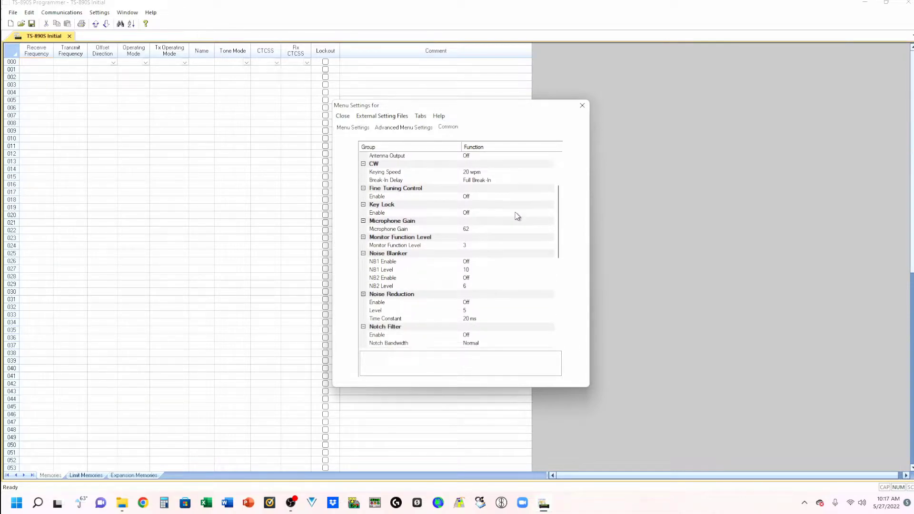
{"action": "scroll", "coordinate": [514, 216], "scroll_direction": "down", "scroll_amount": 5}
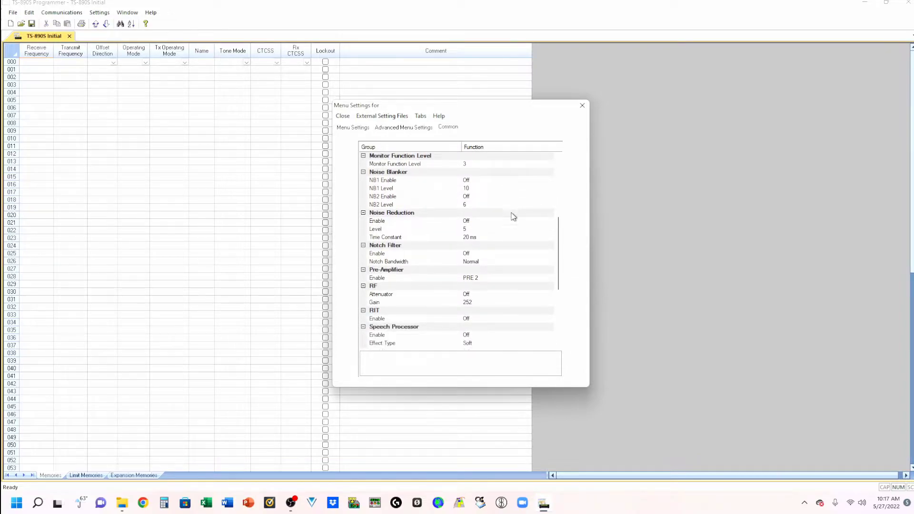
{"action": "scroll", "coordinate": [514, 217], "scroll_direction": "down", "scroll_amount": 8}
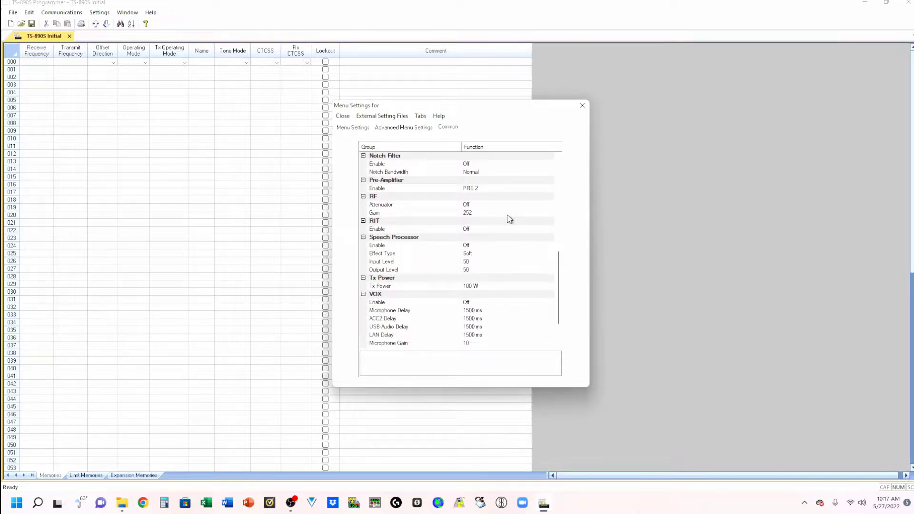
{"action": "scroll", "coordinate": [507, 224], "scroll_direction": "up", "scroll_amount": 9}
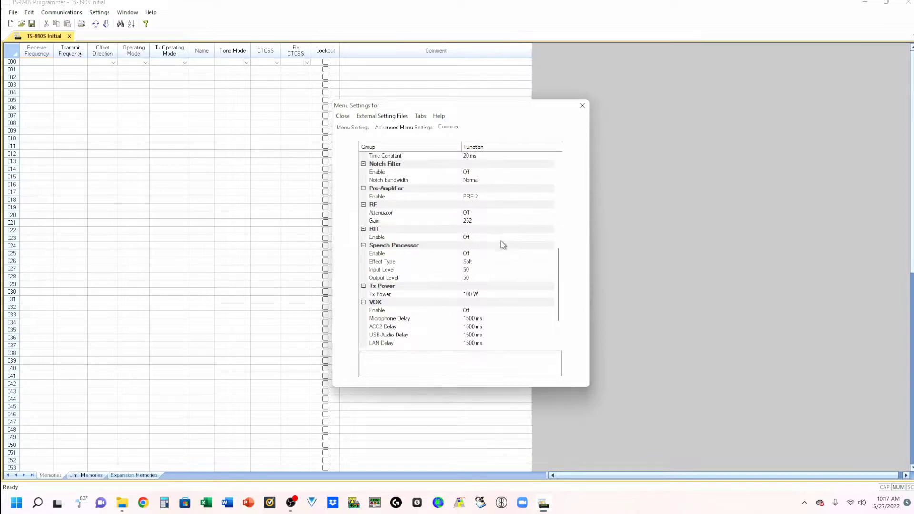
{"action": "scroll", "coordinate": [503, 233], "scroll_direction": "up", "scroll_amount": 6}
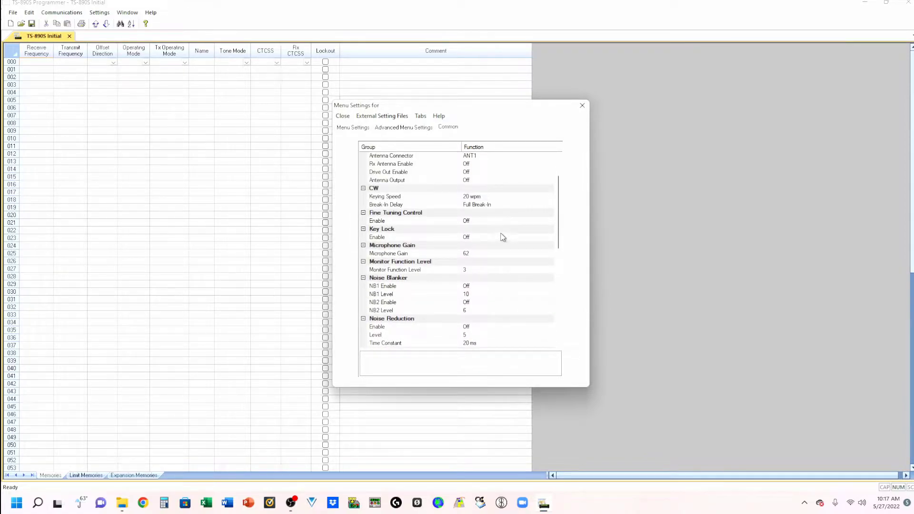
- Close Menu Settings and start a RepeaterBook Search for 10 m and 6 m repeaters within 100 miles
{"action": "left_click", "coordinate": [581, 106]}
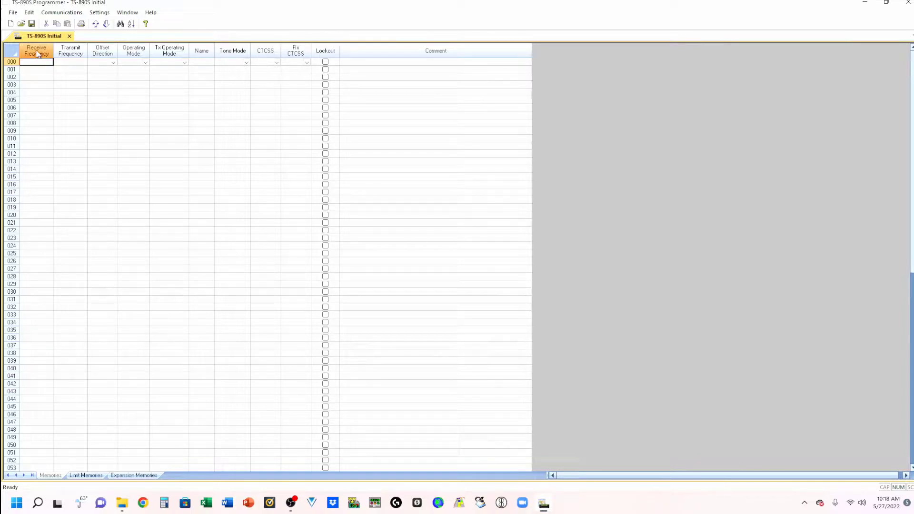
{"action": "left_click", "coordinate": [11, 14]}
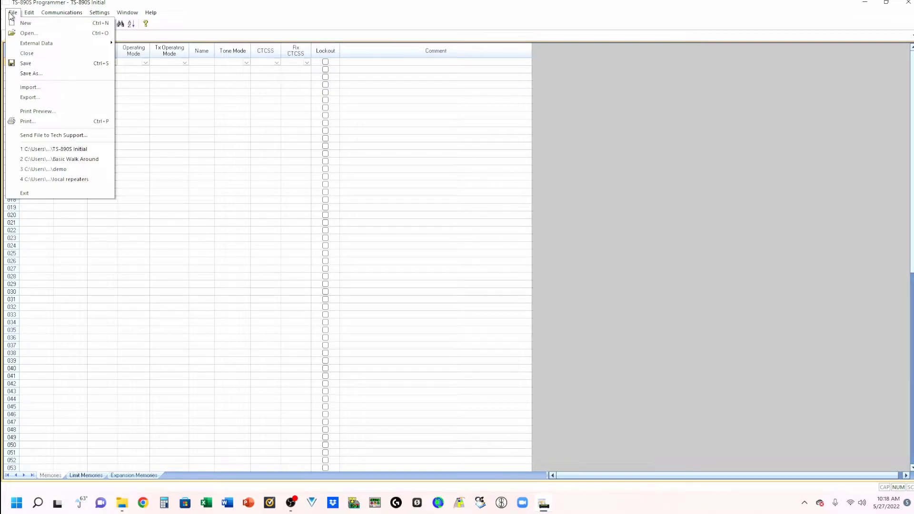
{"action": "mouse_move", "coordinate": [29, 46]}
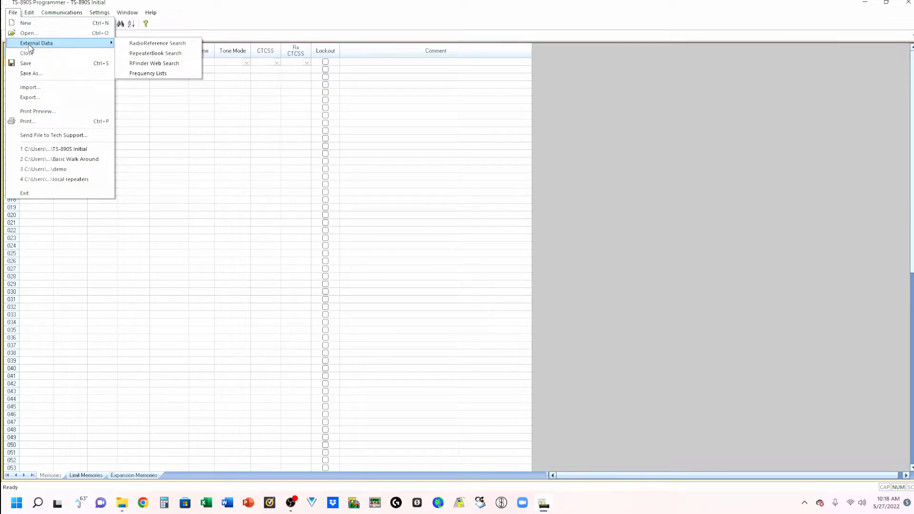
{"action": "left_click", "coordinate": [160, 53]}
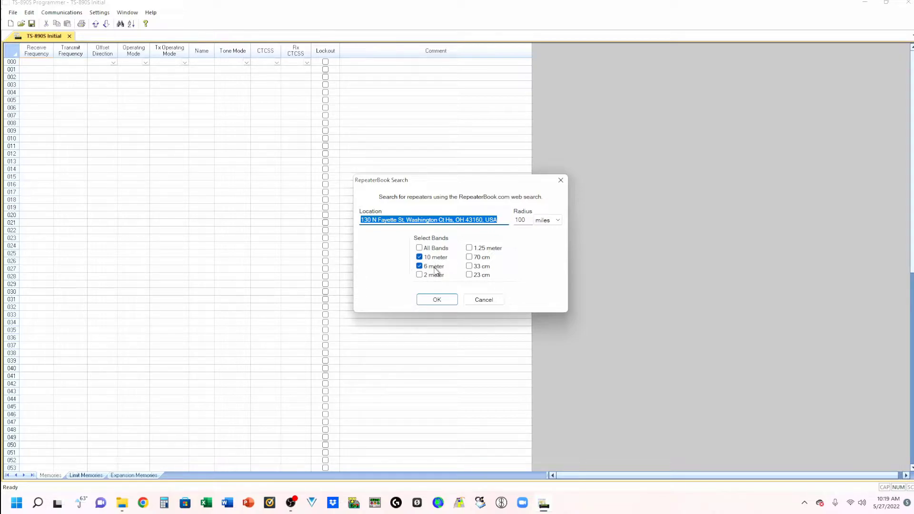
- Run the RepeaterBook search, keeping both 10 meter and 6 meter bands selected
{"action": "left_click", "coordinate": [446, 301]}
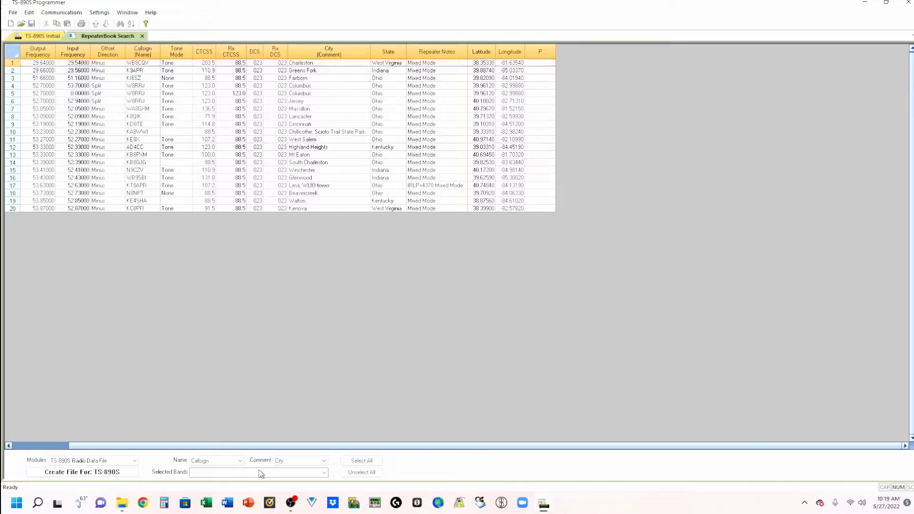
{"action": "left_click", "coordinate": [324, 472]}
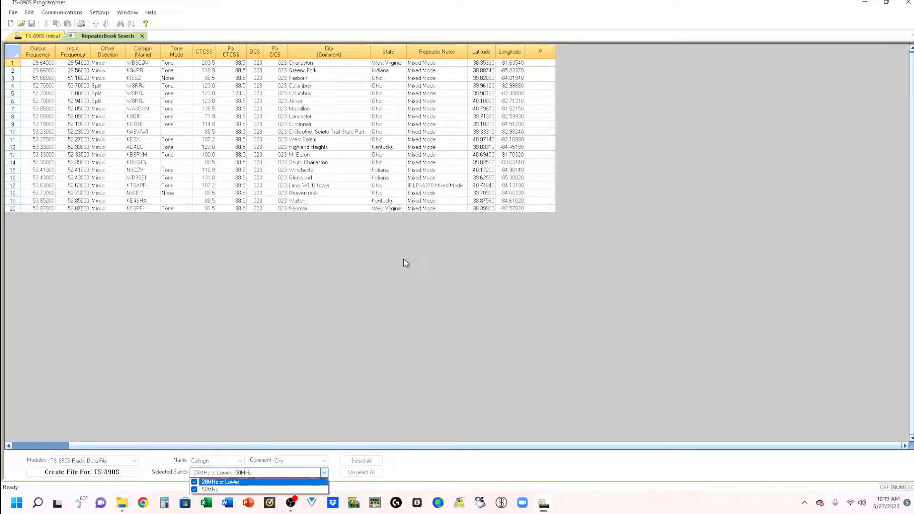
{"action": "left_click", "coordinate": [414, 402]}
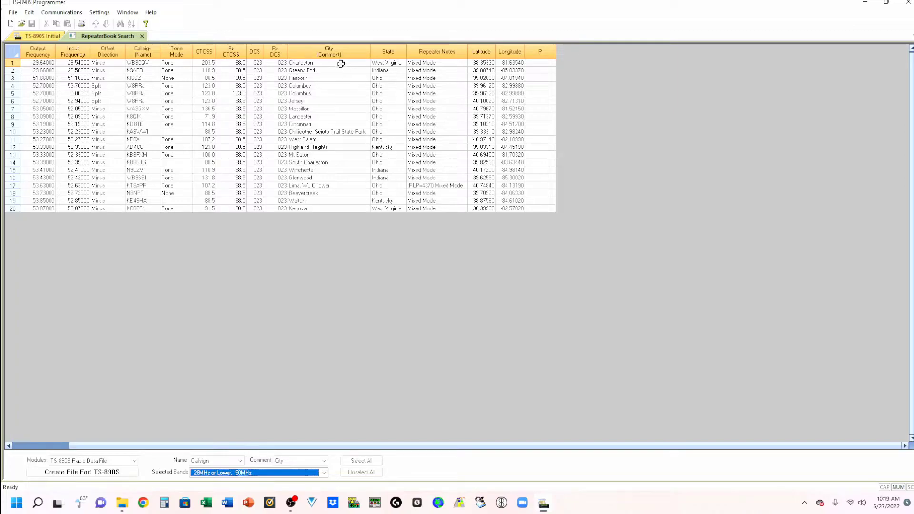
- Sort the 20 repeaters by City (Comment) in ascending A-to-Z order
{"action": "left_click", "coordinate": [359, 53]}
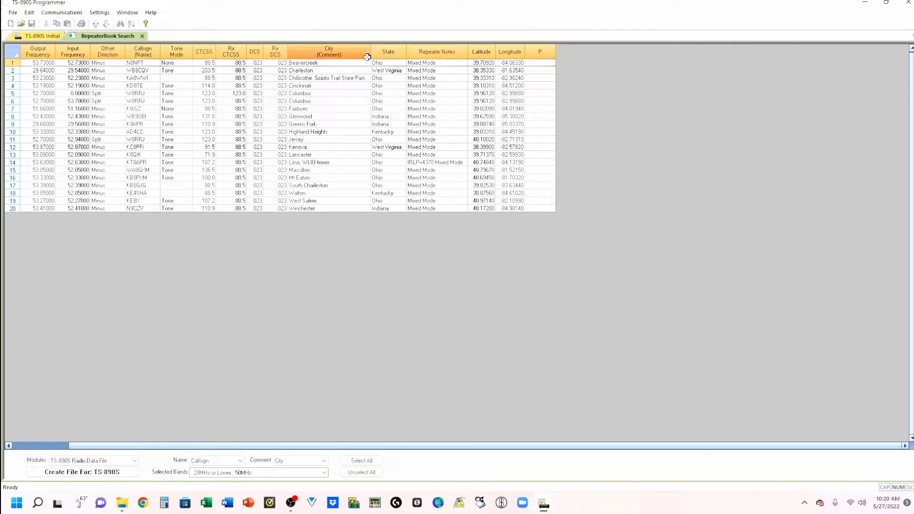
{"action": "left_click", "coordinate": [366, 53]}
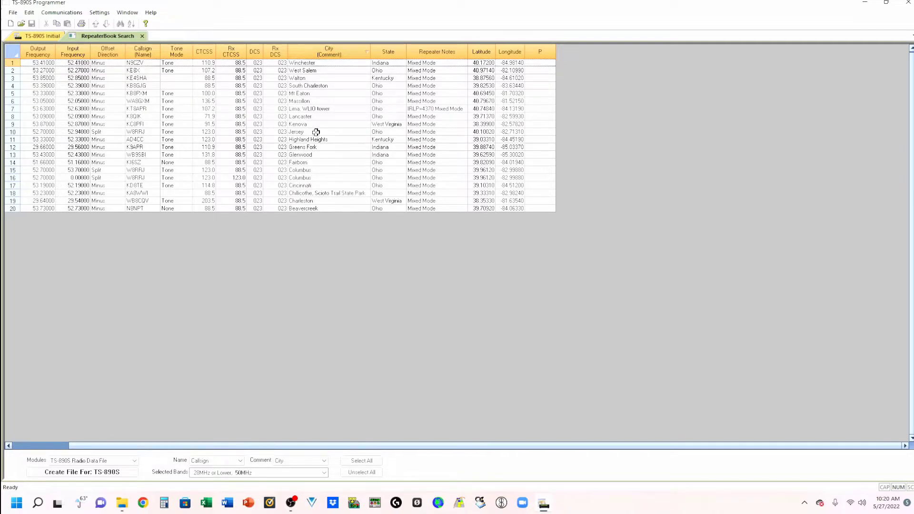
{"action": "left_click", "coordinate": [367, 54]}
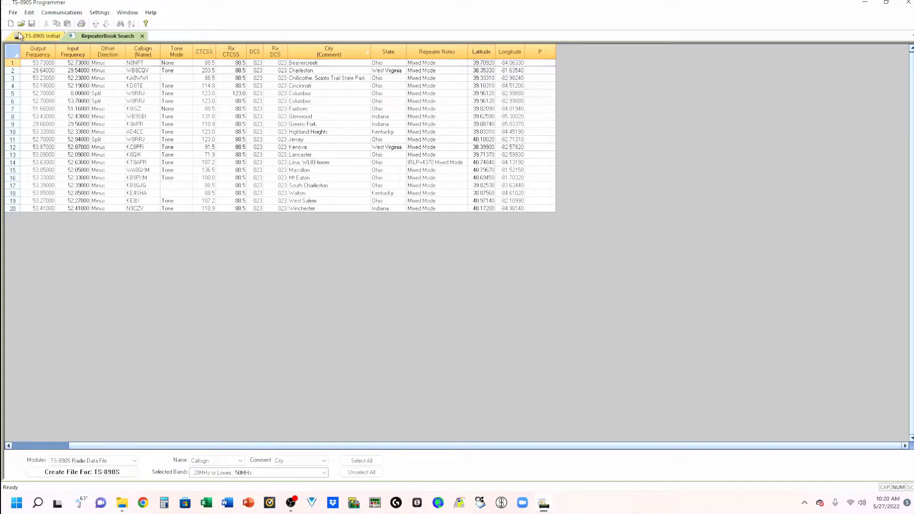
- Create a new Untitled1 TS-890S file holding the 20 repeaters as channels 000–019
{"action": "left_click", "coordinate": [38, 38]}
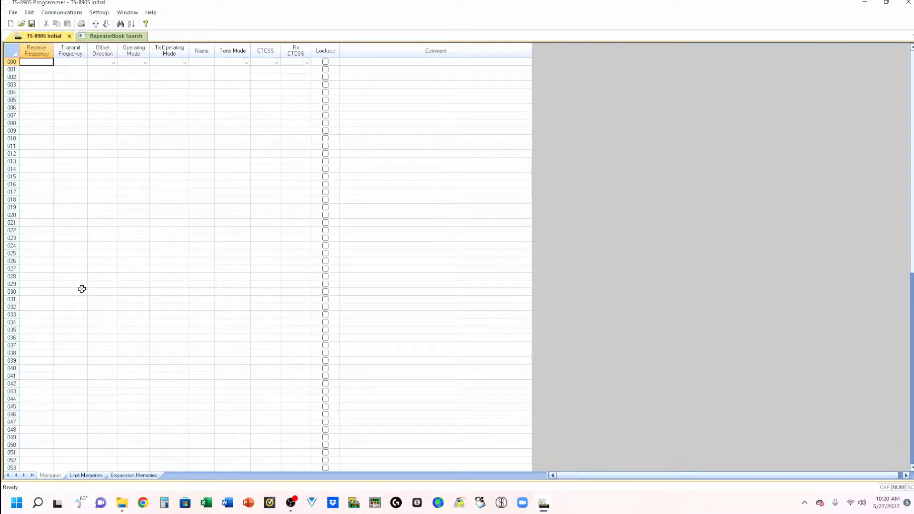
{"action": "left_click", "coordinate": [111, 37]}
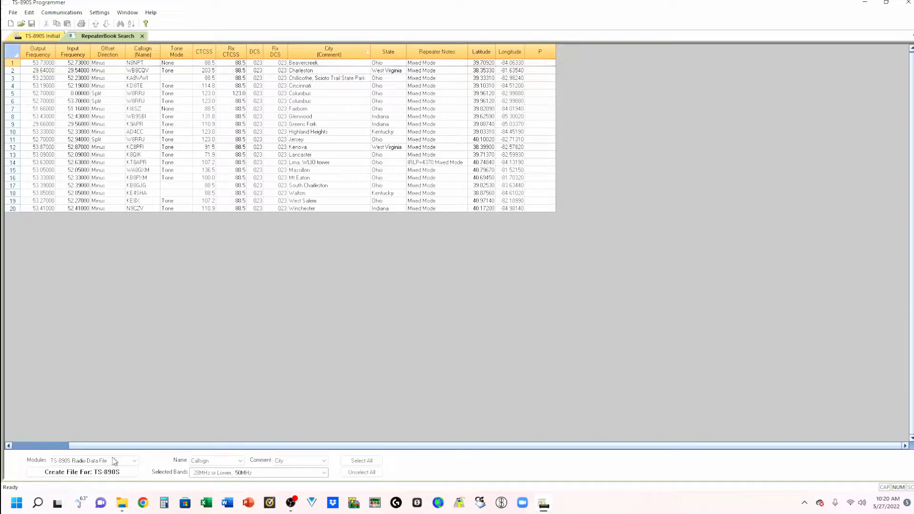
{"action": "left_click", "coordinate": [97, 473]}
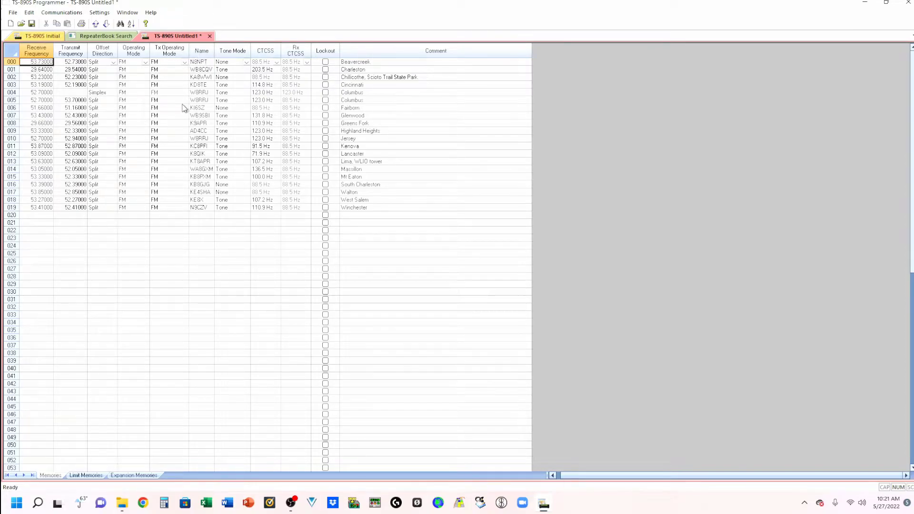
{"action": "left_click", "coordinate": [99, 13]}
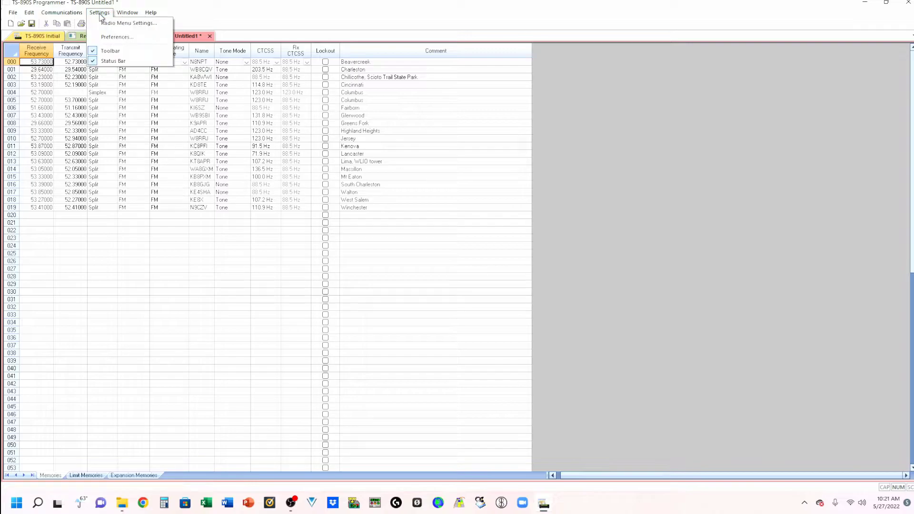
{"action": "left_click", "coordinate": [106, 23]}
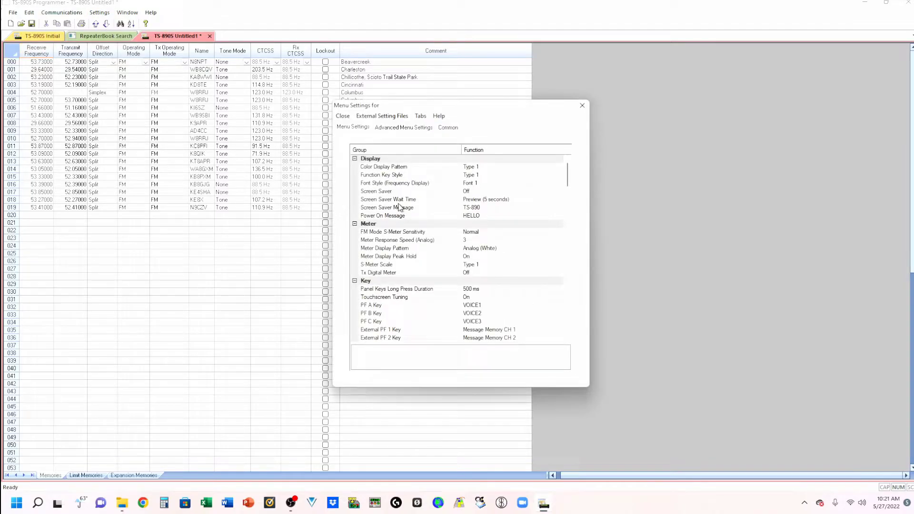
- Scroll Untitled1's Menu Settings down to Baud Rate (COM Port) at 9600 bps
{"action": "scroll", "coordinate": [412, 211], "scroll_direction": "down", "scroll_amount": 2}
{"action": "scroll", "coordinate": [412, 211], "scroll_direction": "down", "scroll_amount": 6}
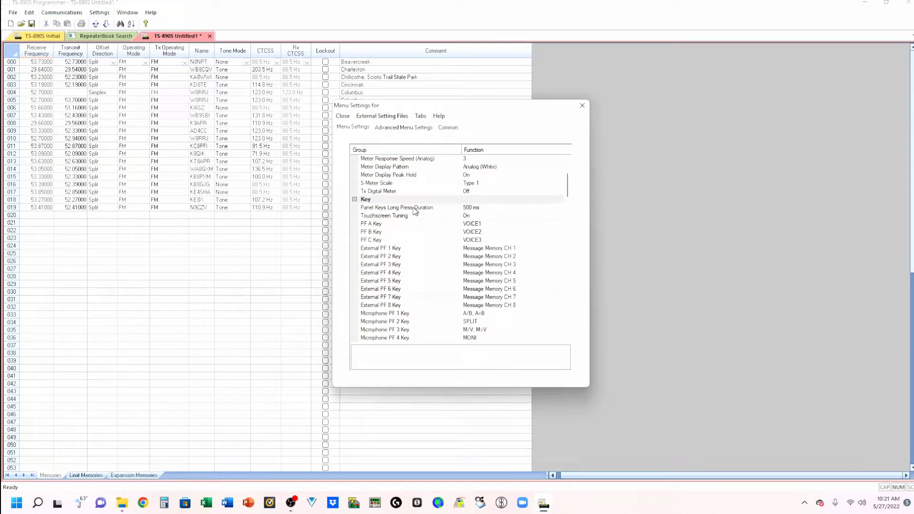
{"action": "scroll", "coordinate": [417, 208], "scroll_direction": "down", "scroll_amount": 12}
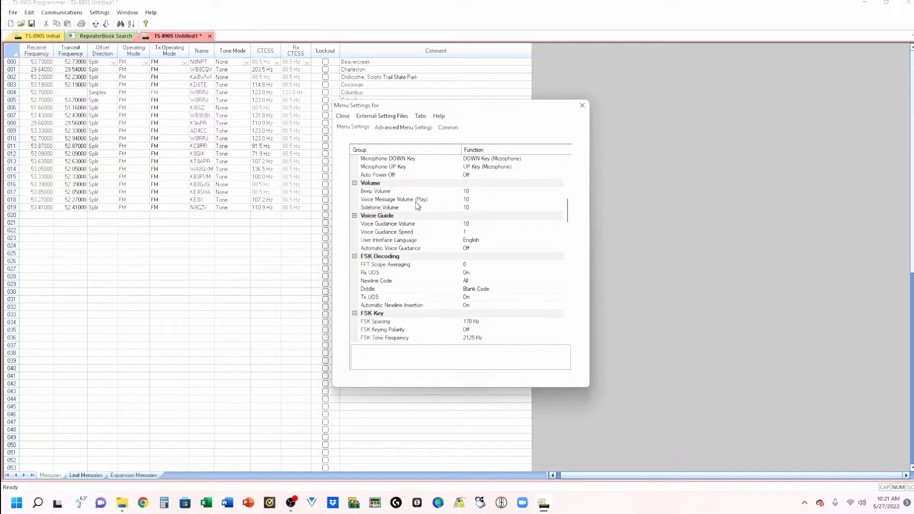
{"action": "scroll", "coordinate": [417, 205], "scroll_direction": "down", "scroll_amount": 7}
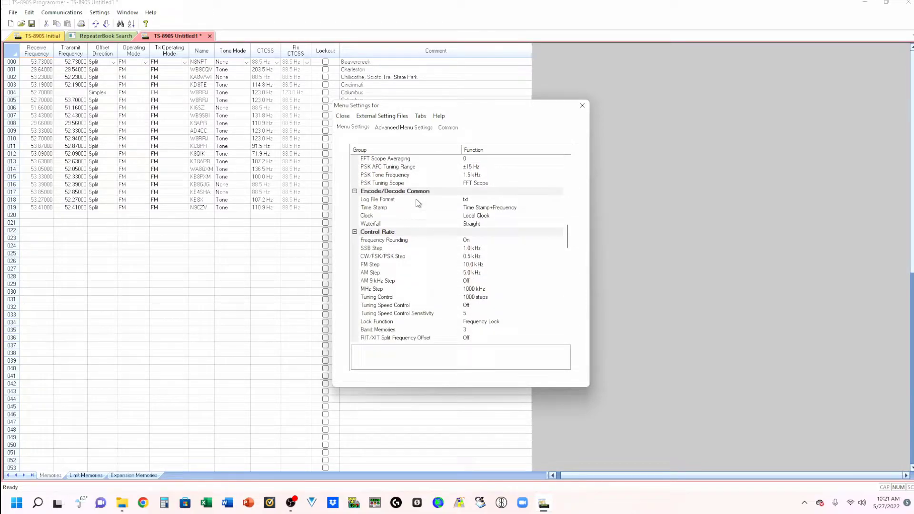
{"action": "scroll", "coordinate": [417, 206], "scroll_direction": "down", "scroll_amount": 10}
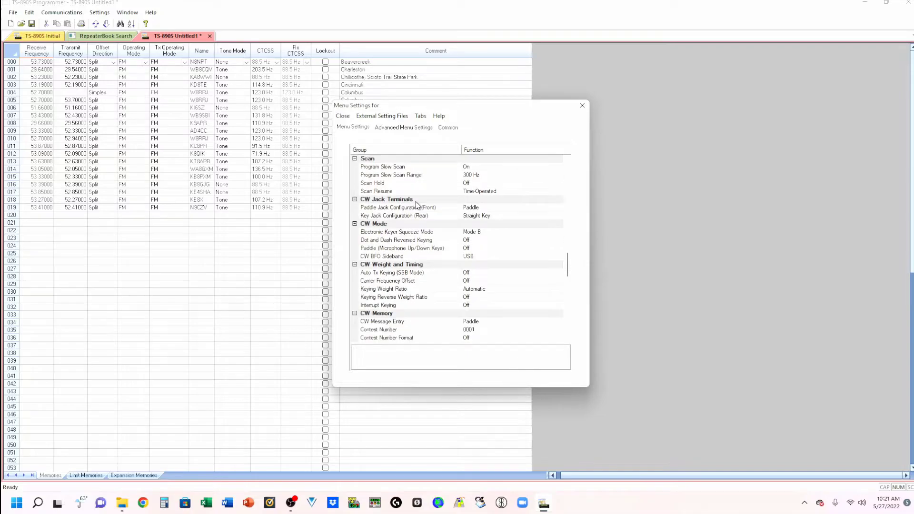
{"action": "scroll", "coordinate": [417, 208], "scroll_direction": "down", "scroll_amount": 8}
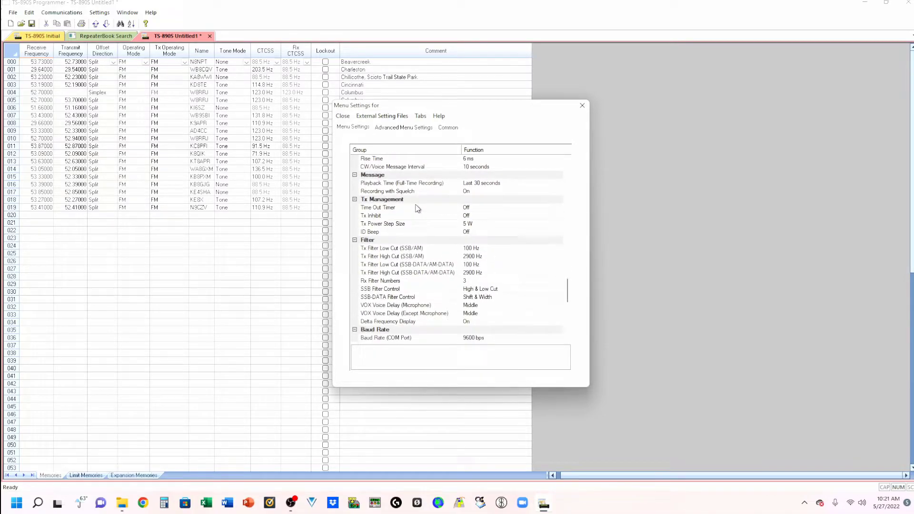
{"action": "scroll", "coordinate": [417, 208], "scroll_direction": "down", "scroll_amount": 1}
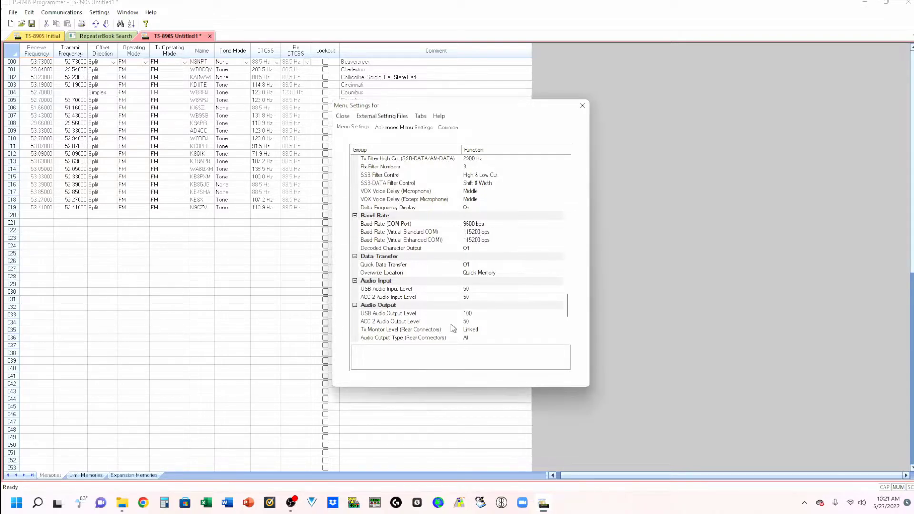
- Copy the 20 filled memory channels from Untitled1
{"action": "left_click", "coordinate": [582, 105]}
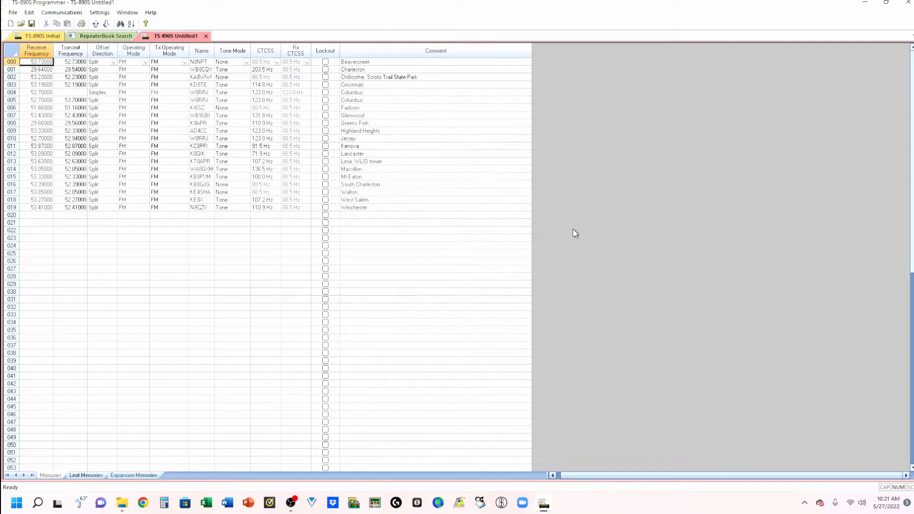
{"action": "left_click_drag", "start_coordinate": [11, 62], "coordinate": [12, 208]}
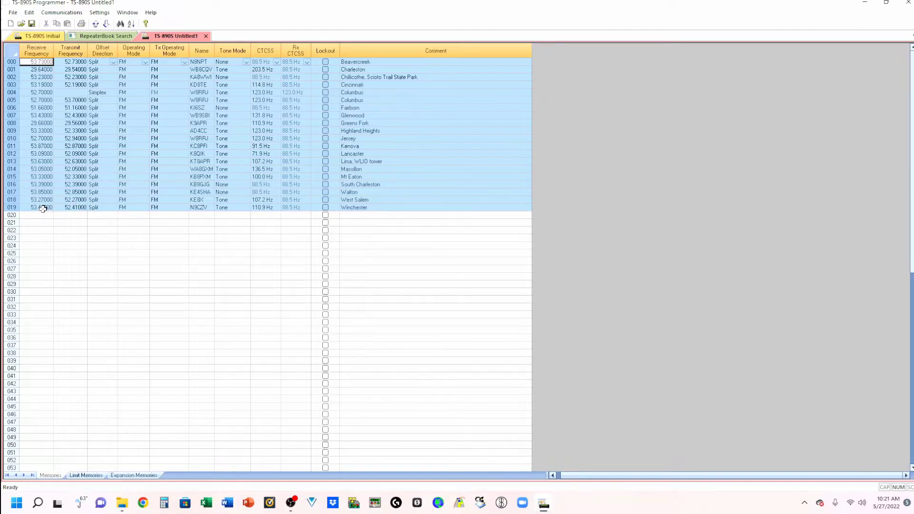
{"action": "right_click", "coordinate": [9, 204]}
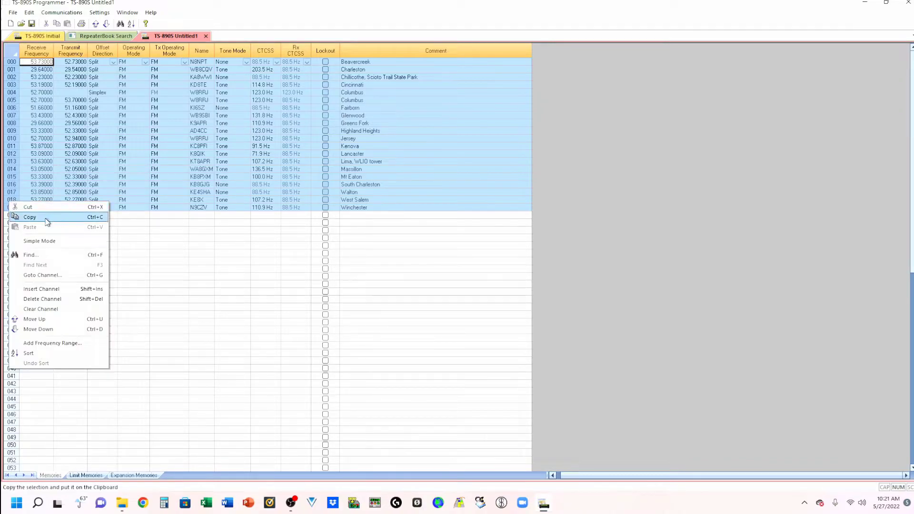
{"action": "left_click", "coordinate": [30, 217]}
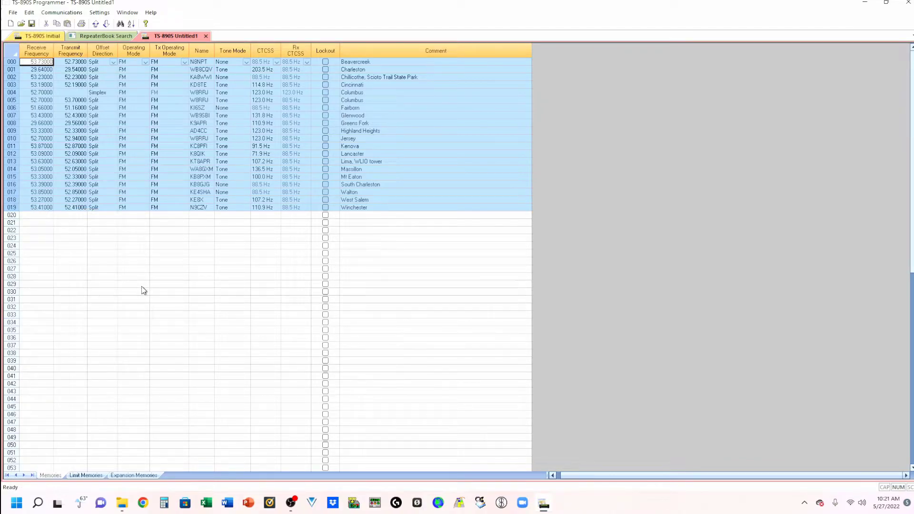
- Paste the copied repeaters into the TS-890S Initial file starting at channel 000
{"action": "left_click", "coordinate": [50, 38]}
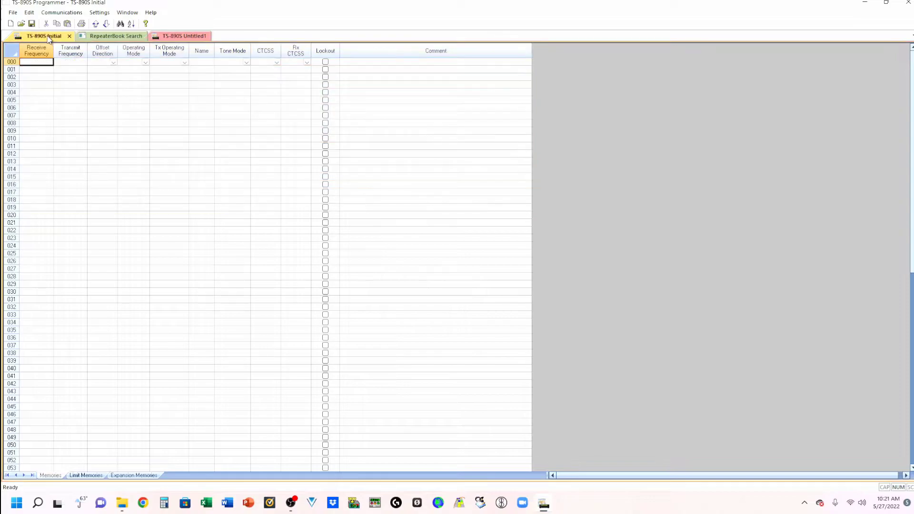
{"action": "left_click", "coordinate": [9, 63]}
{"action": "right_click", "coordinate": [10, 63]}
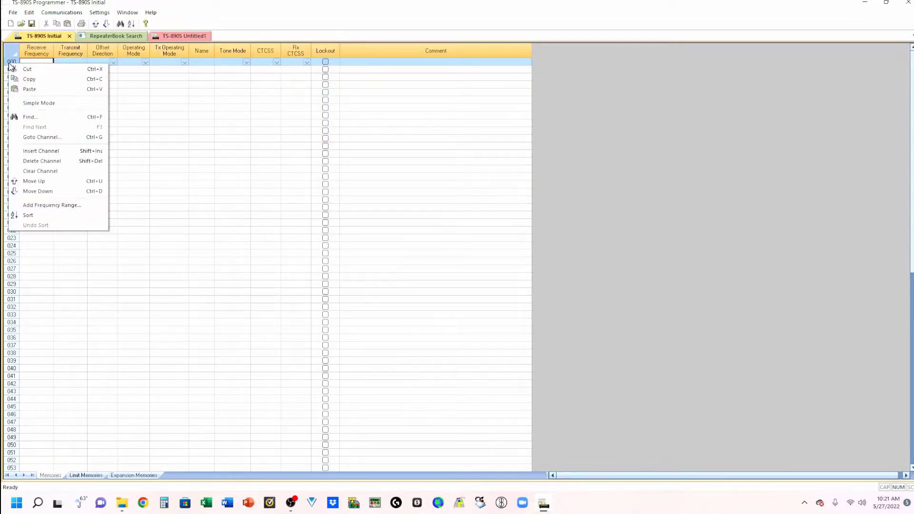
{"action": "left_click", "coordinate": [29, 88]}
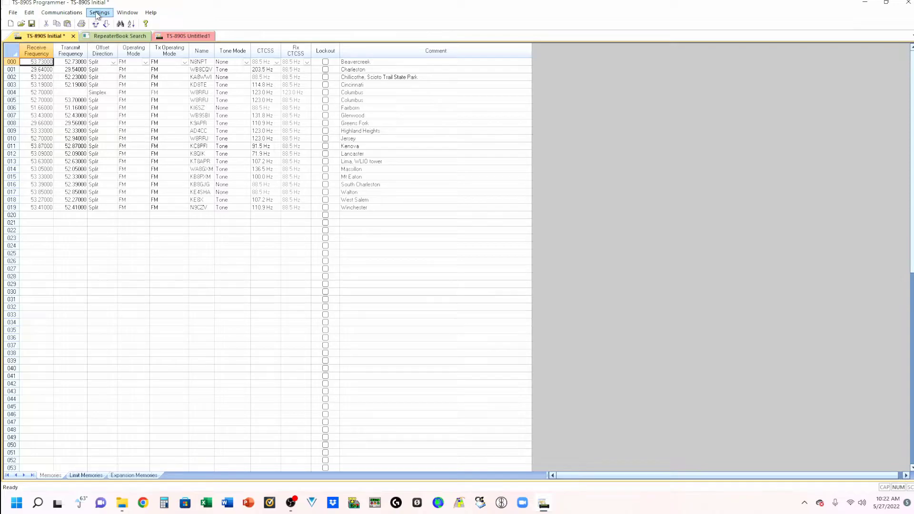
- Send memory channels and menus to the radio over the COM3 CP210x USB connection
{"action": "left_click", "coordinate": [69, 14]}
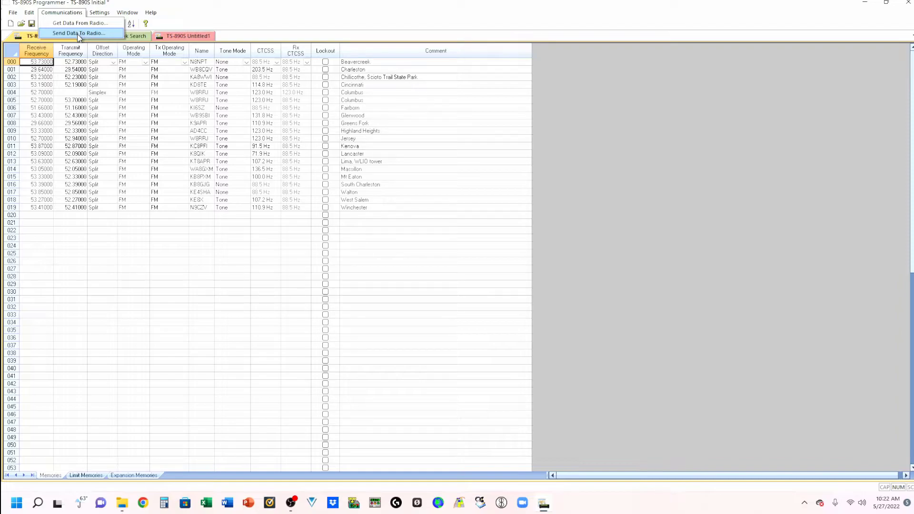
{"action": "left_click", "coordinate": [78, 33]}
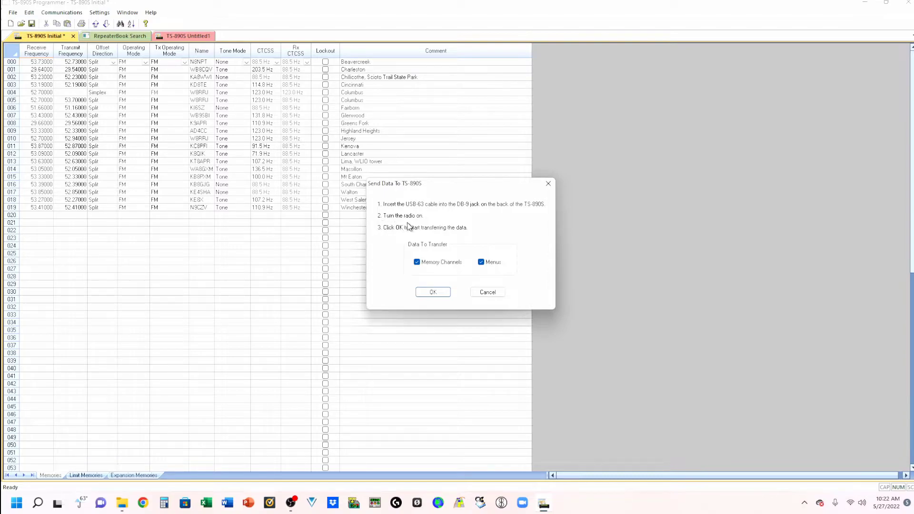
{"action": "left_click", "coordinate": [433, 293]}
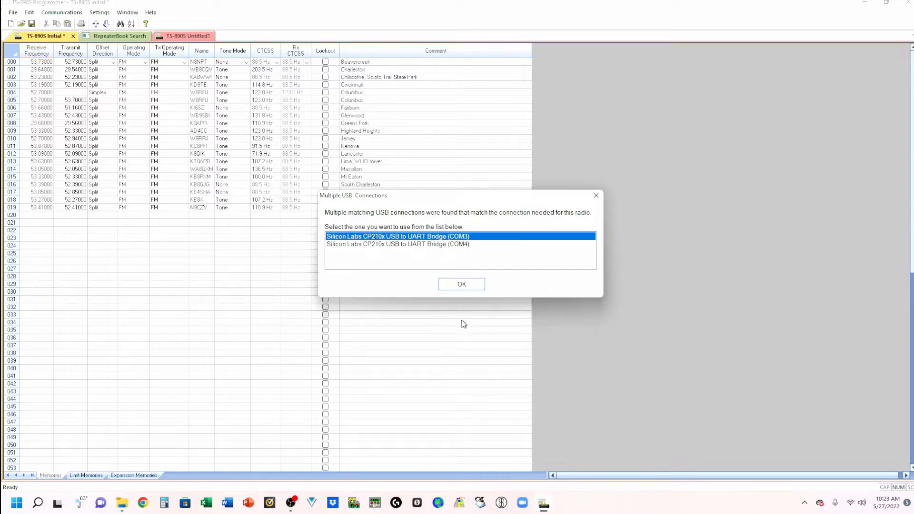
{"action": "left_click", "coordinate": [462, 286]}
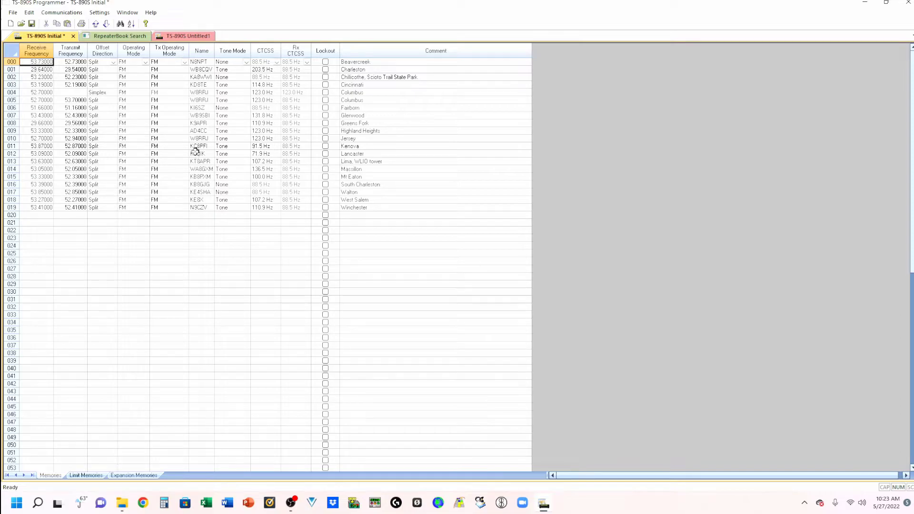
- Close the unused Untitled1 and RepeaterBook Search tabs
{"action": "left_click", "coordinate": [195, 38]}
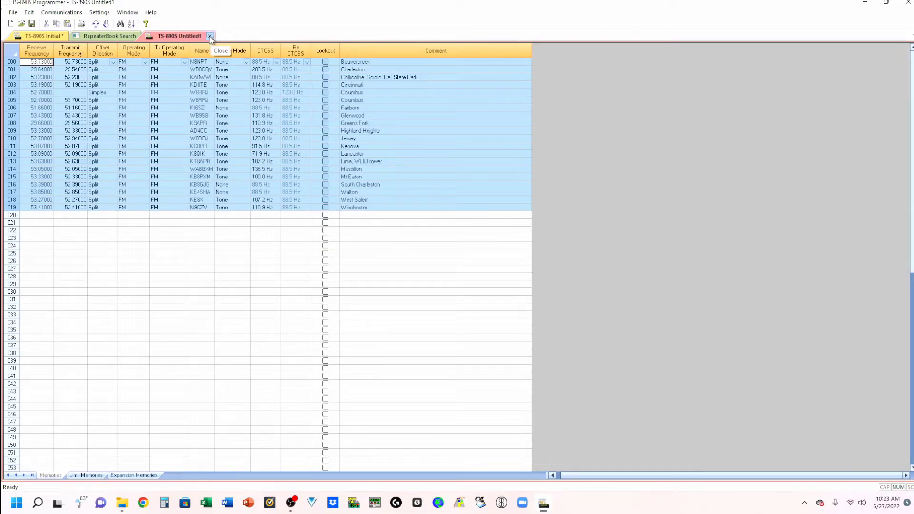
{"action": "left_click", "coordinate": [210, 36]}
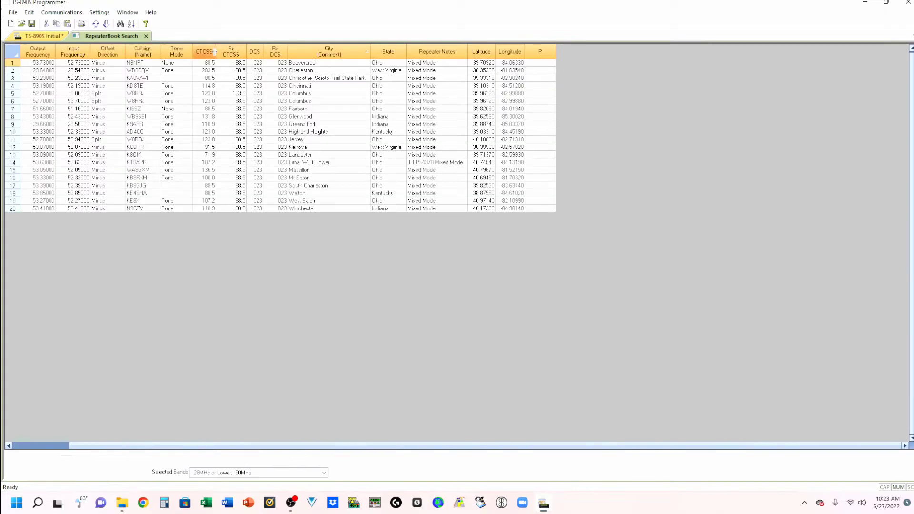
{"action": "left_click", "coordinate": [147, 37]}
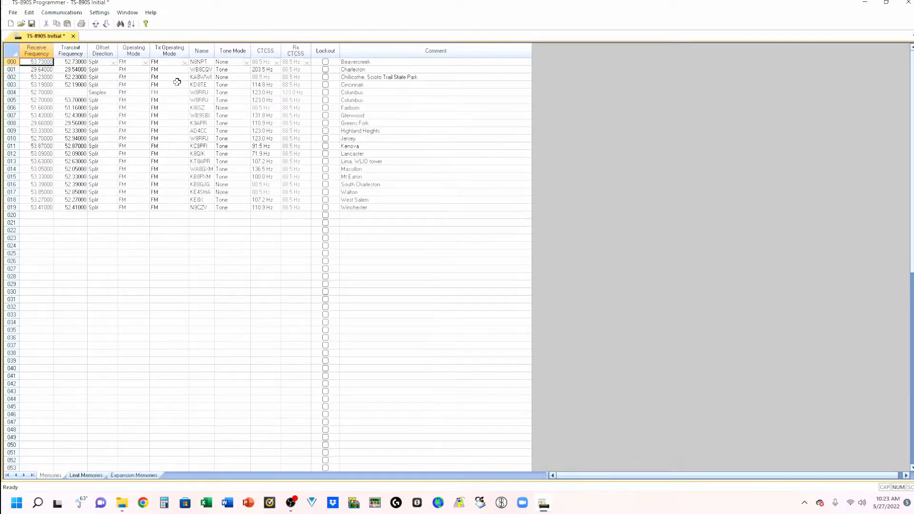
- Read memory channels and menus back from the radio over COM3 into Untitled2
{"action": "left_click", "coordinate": [79, 15]}
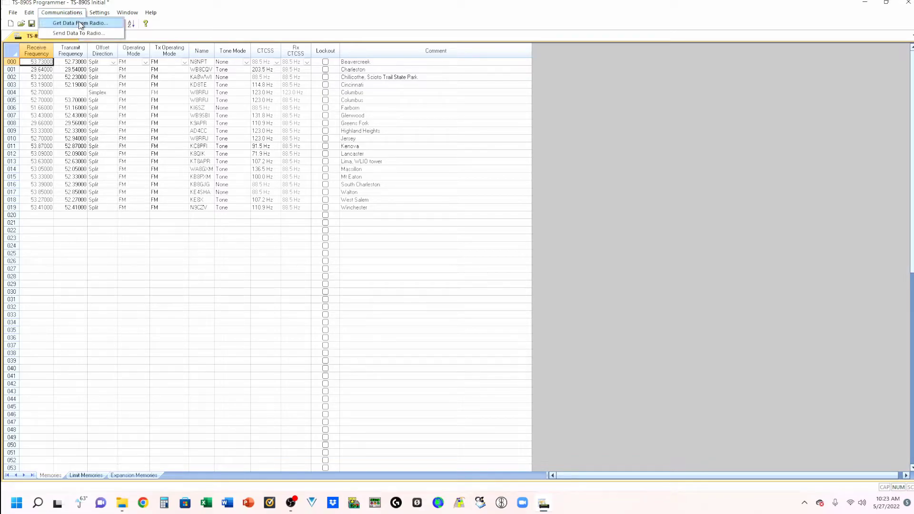
{"action": "left_click", "coordinate": [80, 23]}
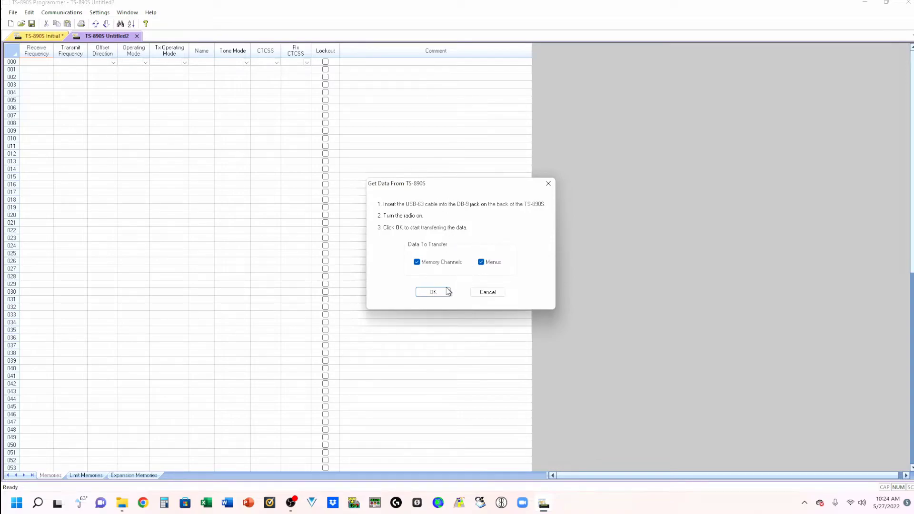
{"action": "left_click", "coordinate": [432, 293]}
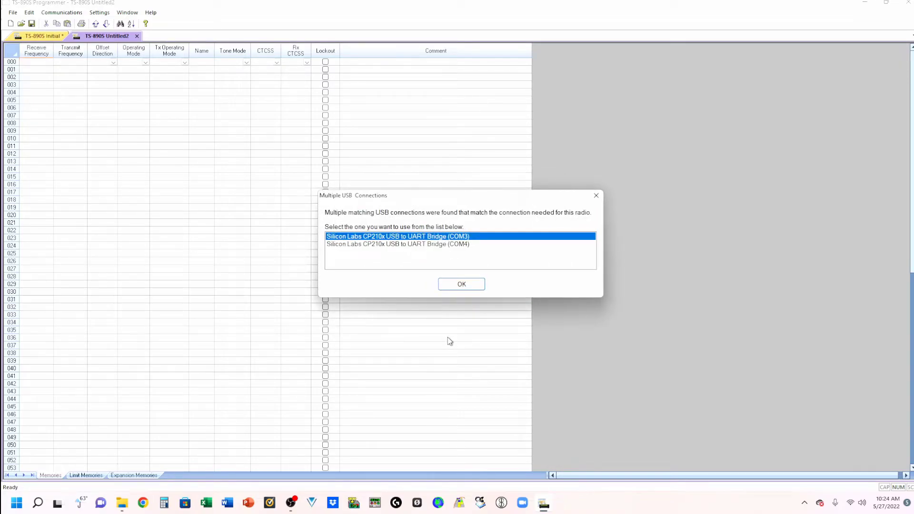
{"action": "left_click", "coordinate": [460, 284]}
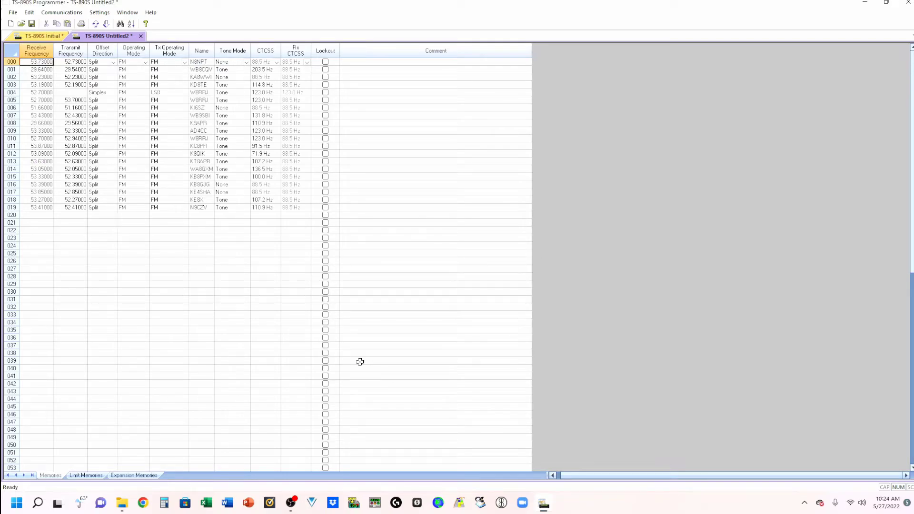
- Review the read-back Radio Menu Settings of Untitled2
{"action": "left_click", "coordinate": [99, 13]}
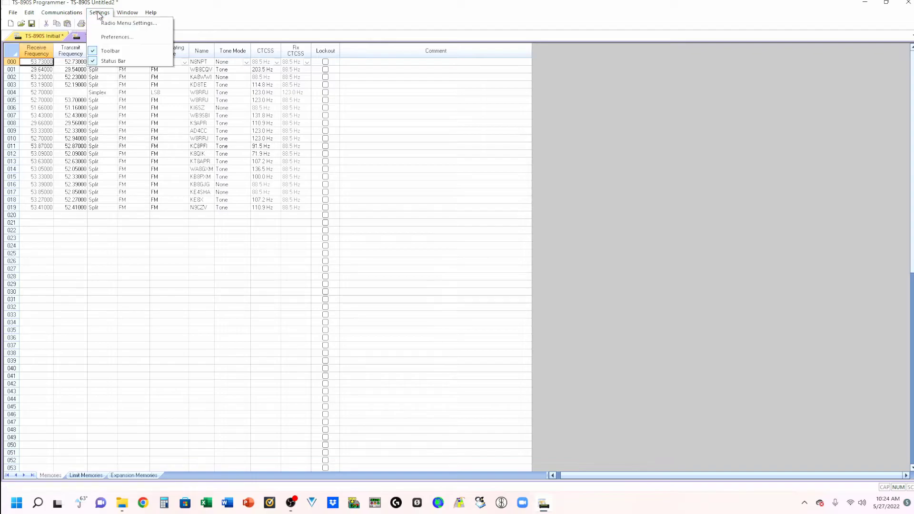
{"action": "left_click", "coordinate": [128, 23]}
{"action": "scroll", "coordinate": [473, 281], "scroll_direction": "down", "scroll_amount": 8}
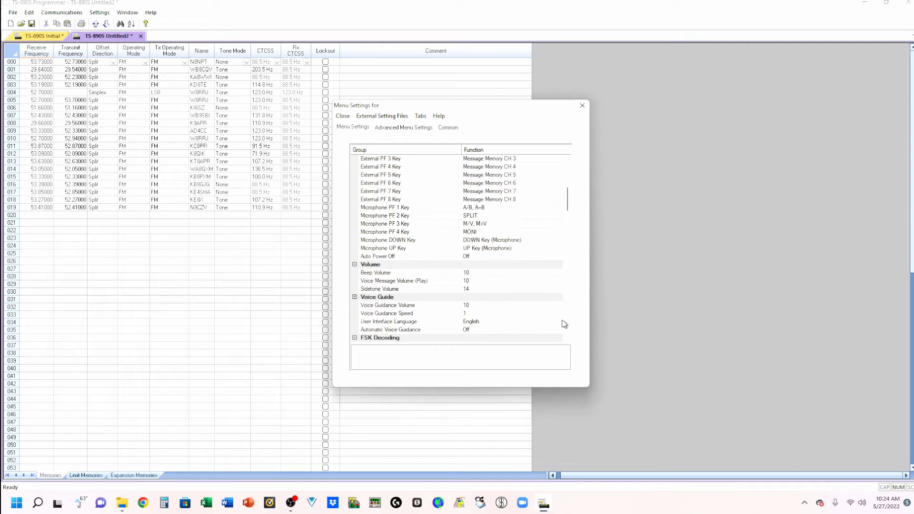
{"action": "scroll", "coordinate": [561, 321], "scroll_direction": "down", "scroll_amount": 10}
{"action": "scroll", "coordinate": [564, 327], "scroll_direction": "down", "scroll_amount": 10}
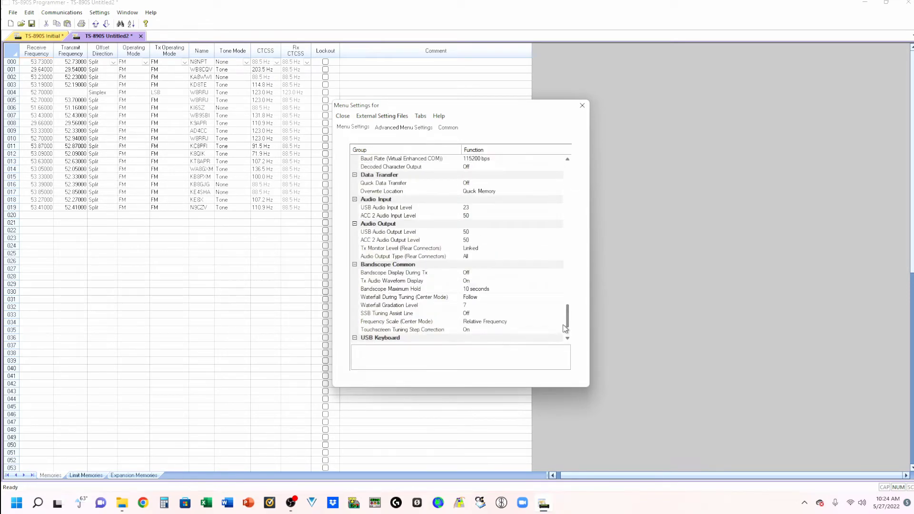
{"action": "scroll", "coordinate": [559, 188], "scroll_direction": "up", "scroll_amount": 7}
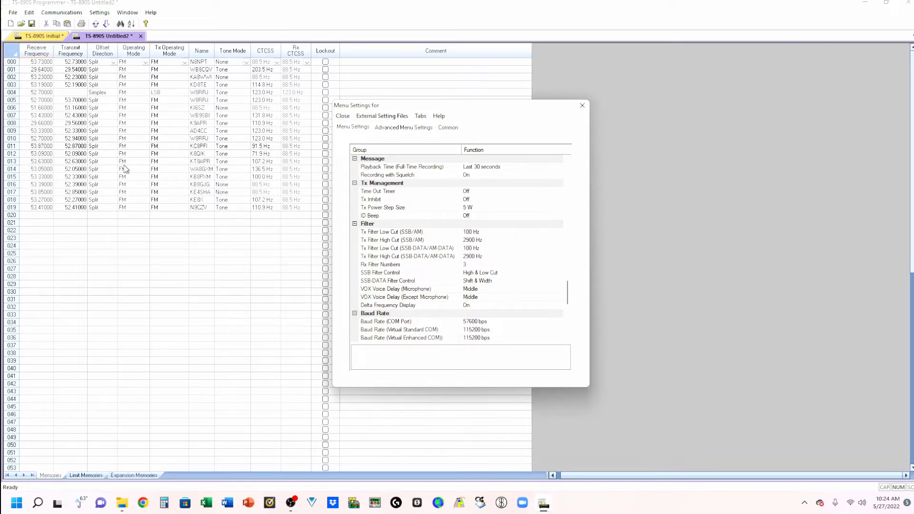
- Close Menu Settings without applying, then close Untitled2 without saving
{"action": "left_click", "coordinate": [581, 105]}
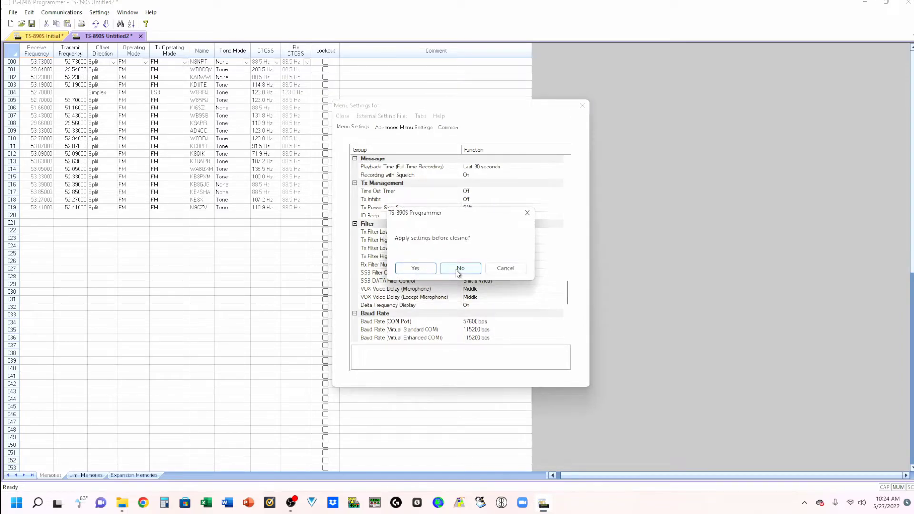
{"action": "left_click", "coordinate": [459, 269]}
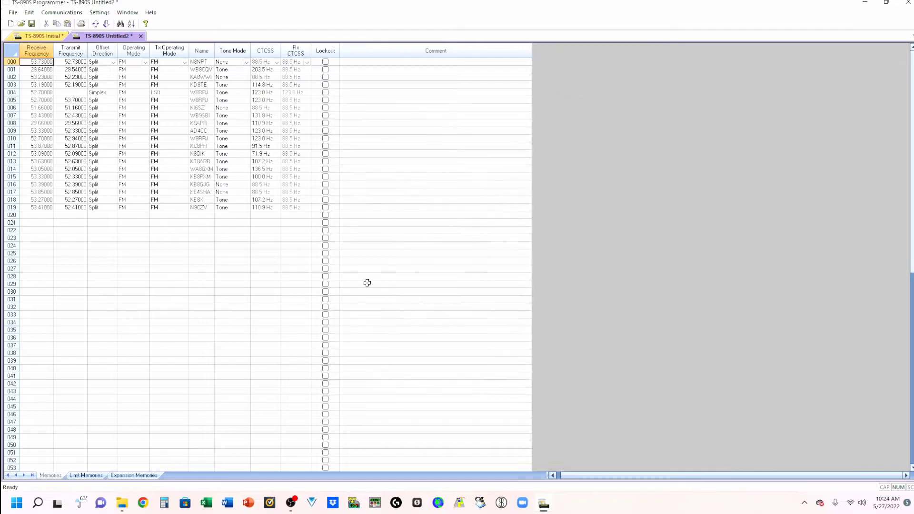
{"action": "left_click", "coordinate": [141, 36]}
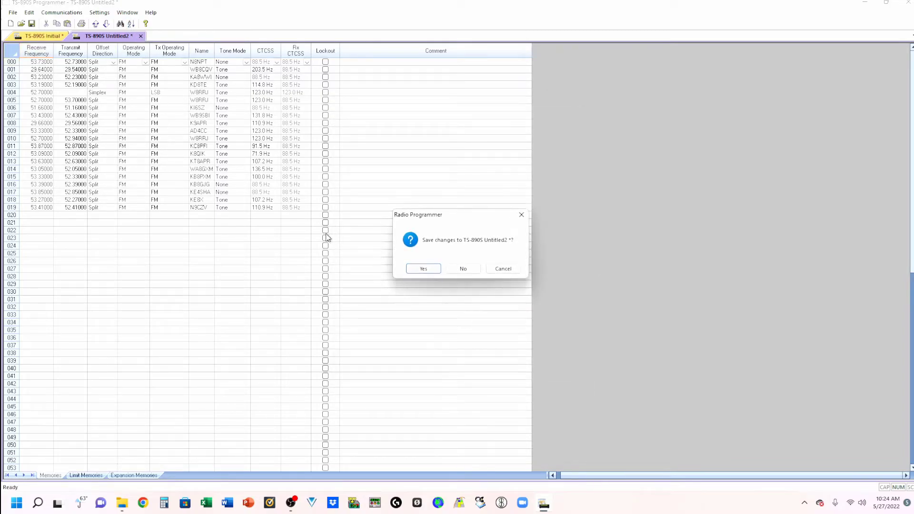
{"action": "left_click", "coordinate": [463, 270]}
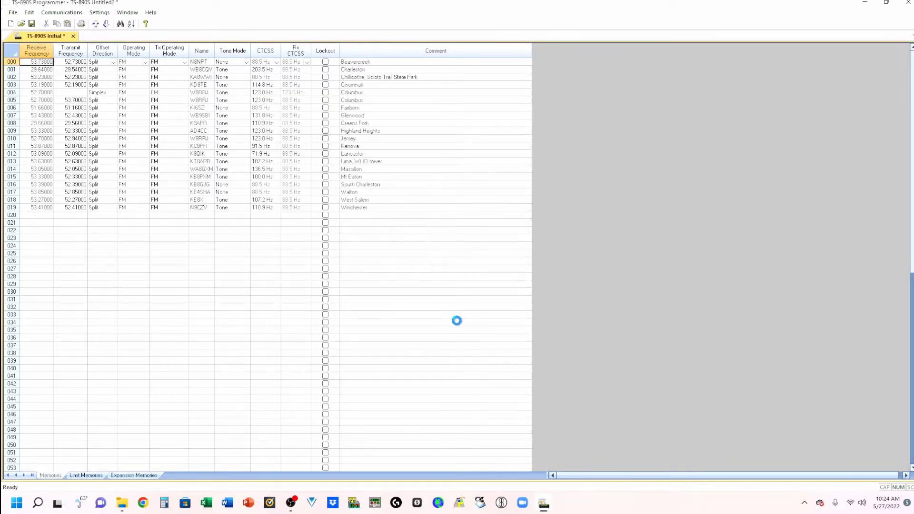